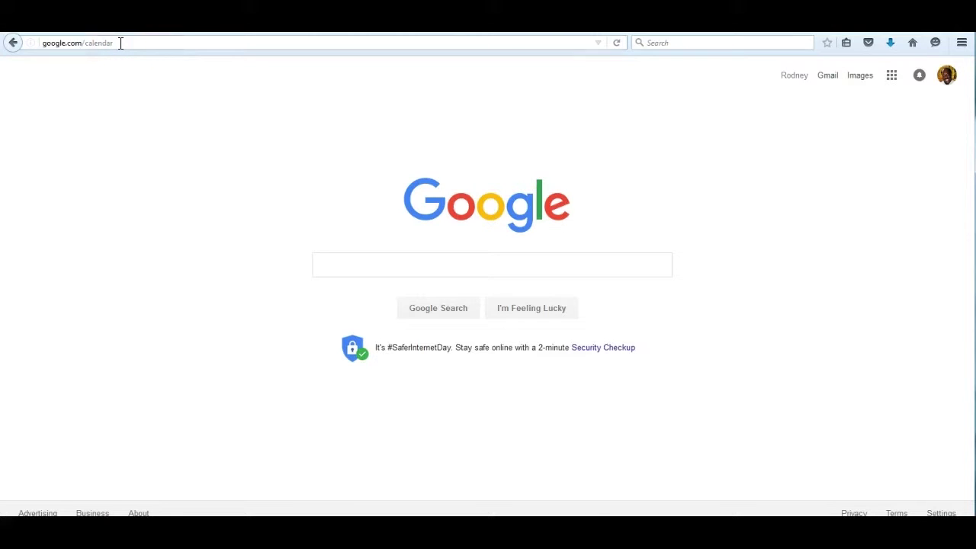
# Open Google Calendar from the Google home page and advance the week view to Feb 21 – 27, 2016
pyautogui.click(893, 79)
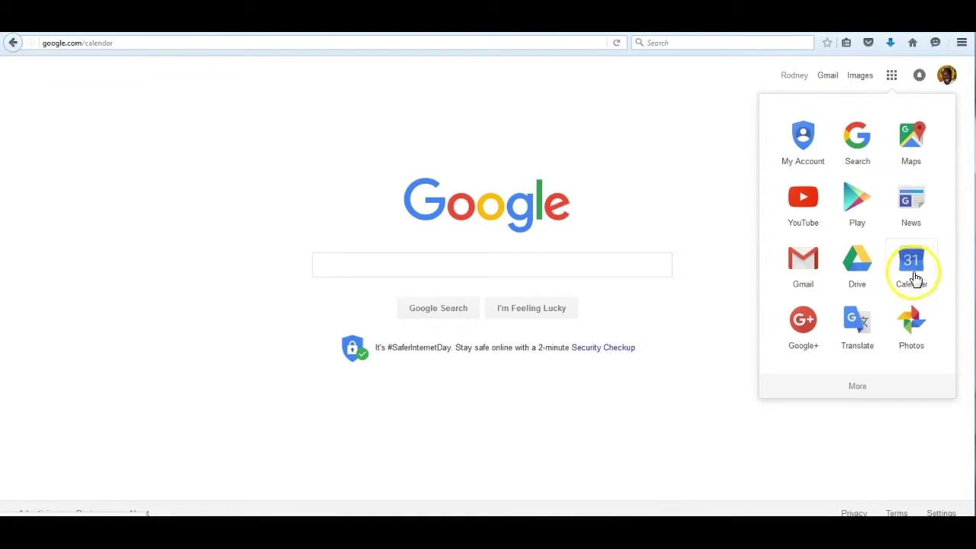
pyautogui.click(914, 263)
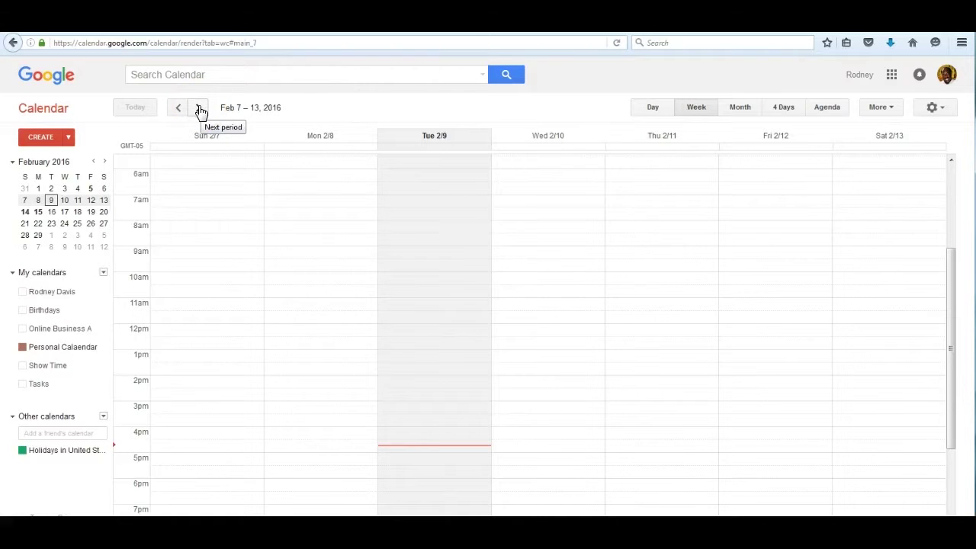
pyautogui.click(199, 108)
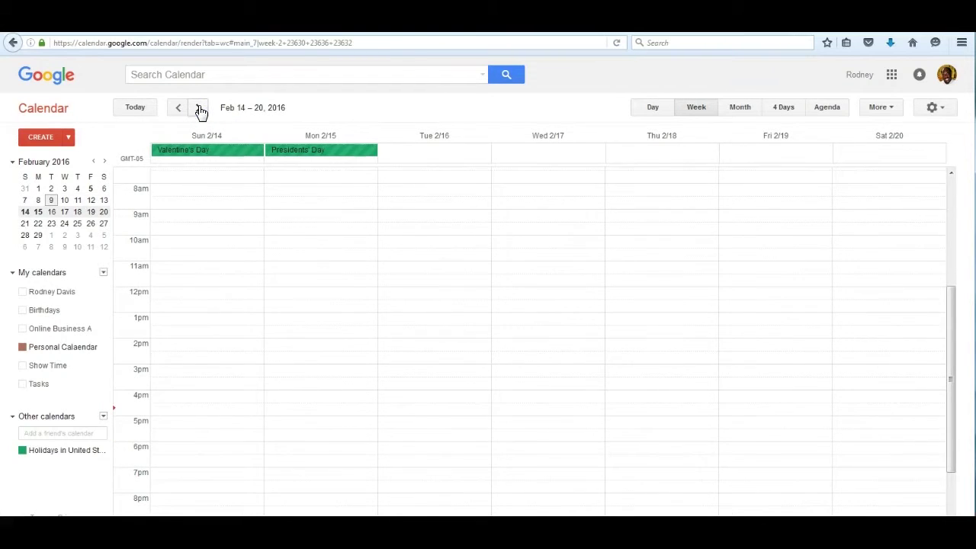
pyautogui.click(199, 108)
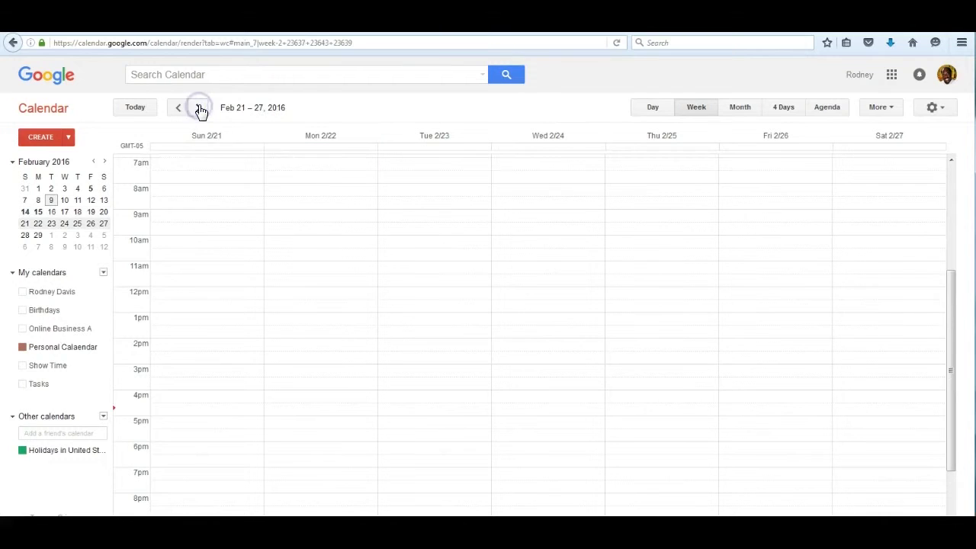
# Switch the calendar to the Month view and hide the United States holidays calendar
pyautogui.click(653, 107)
pyautogui.click(681, 110)
pyautogui.click(741, 109)
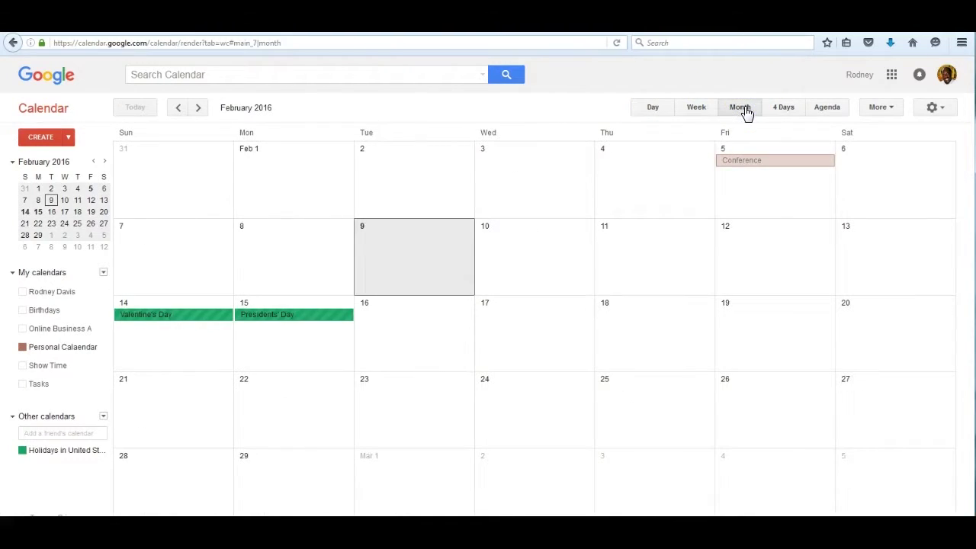
pyautogui.click(785, 112)
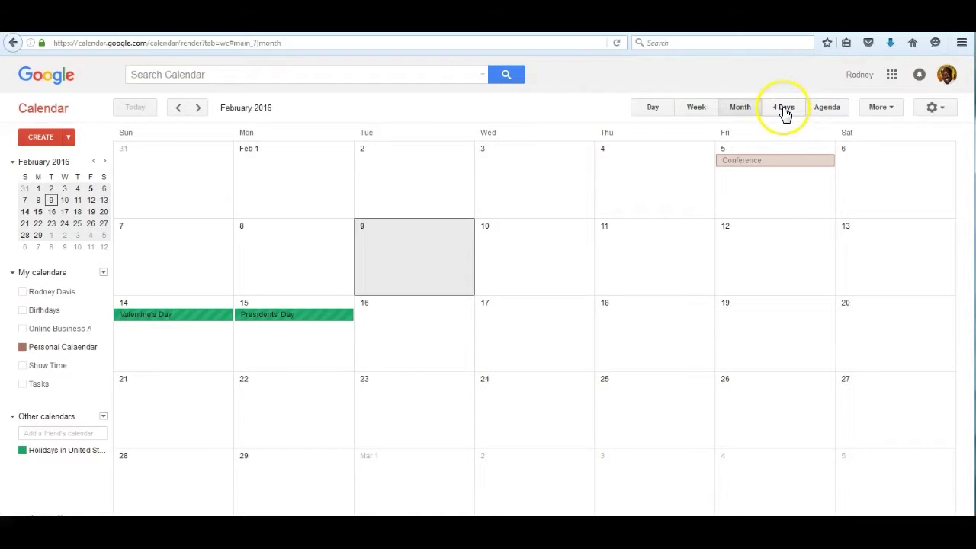
pyautogui.click(837, 112)
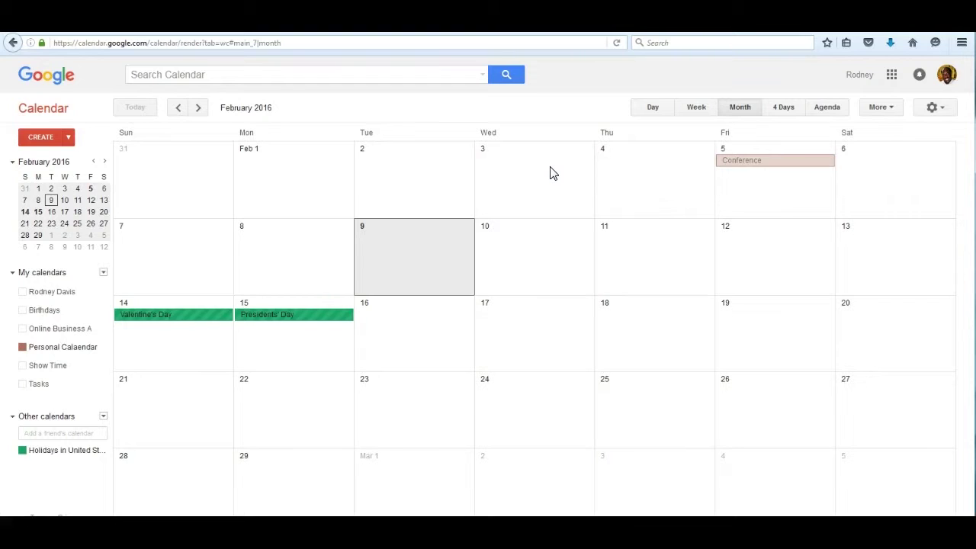
pyautogui.click(64, 450)
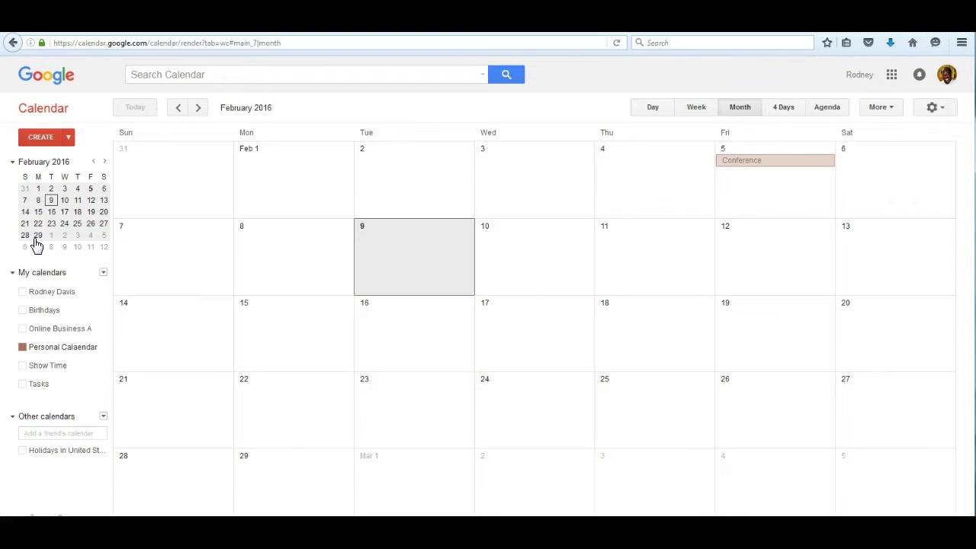
# Start a new calendar under My calendars and enter the person's first name as the calendar name
pyautogui.click(103, 273)
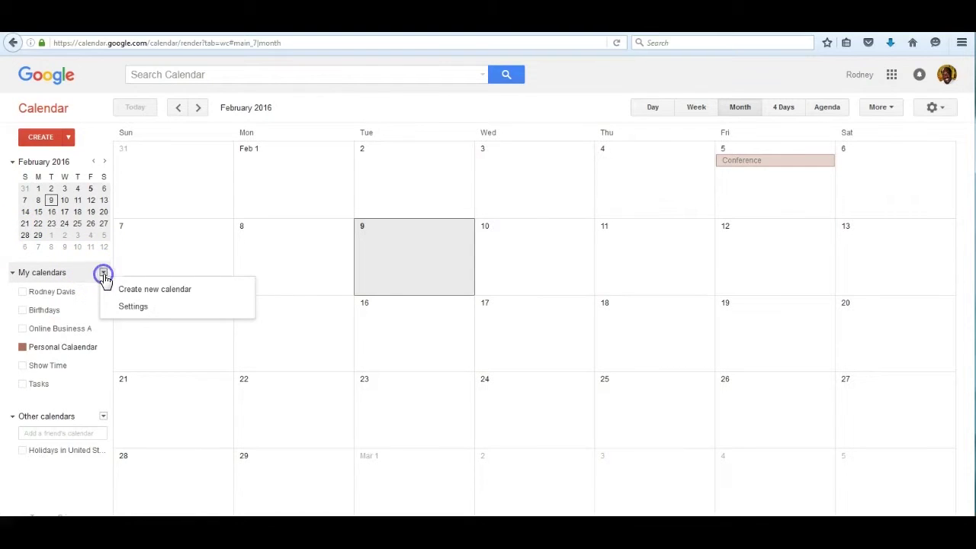
pyautogui.click(148, 289)
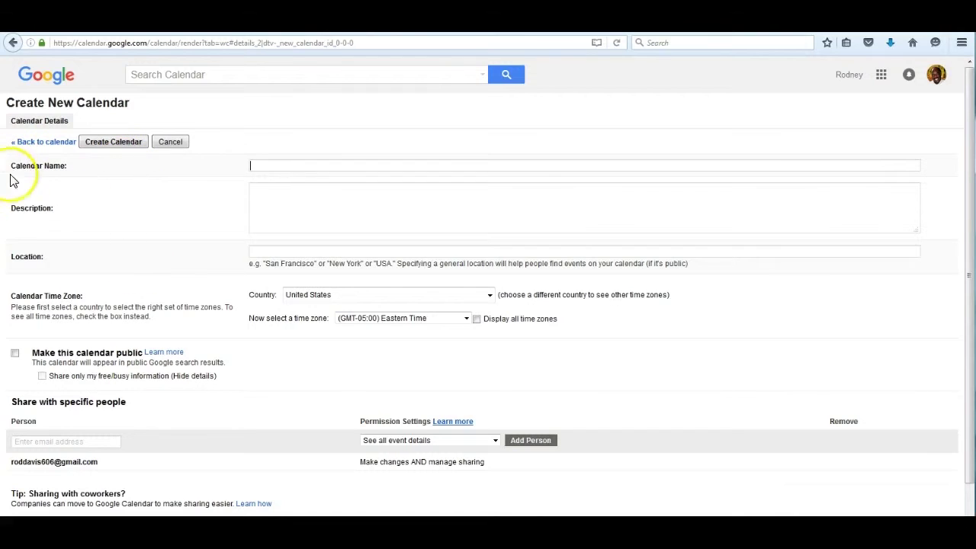
pyautogui.click(273, 161)
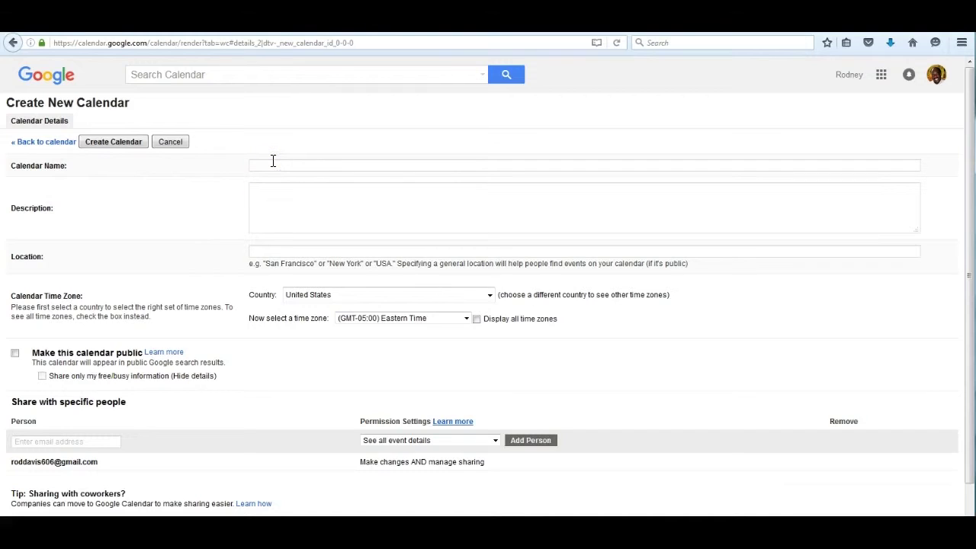
pyautogui.write('Joi')
pyautogui.write('yce')
# Enter "Business Activity" as the new calendar's description
pyautogui.click(254, 214)
pyautogui.write('Busisness ')
pyautogui.write('Acgtivi')
pyautogui.write('yt')
pyautogui.press('BackSpace')
pyautogui.press('BackSpace')
pyautogui.press('BackSpace')
pyautogui.press('BackSpace')
pyautogui.press('BackSpace')
pyautogui.press('BackSpace')
pyautogui.press('BackSpace')
pyautogui.press('BackSpace')
pyautogui.write('ctivity')
pyautogui.click(261, 190)
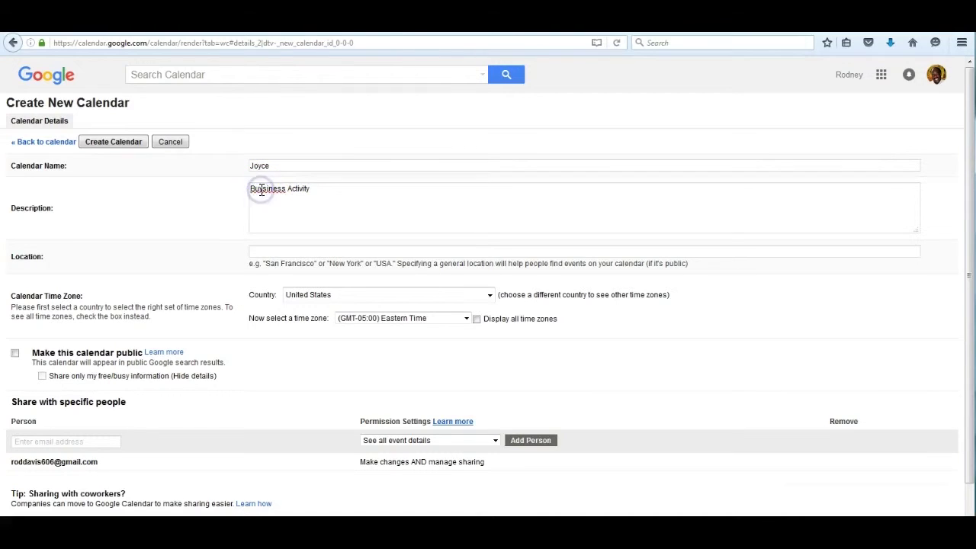
pyautogui.press('Delete')
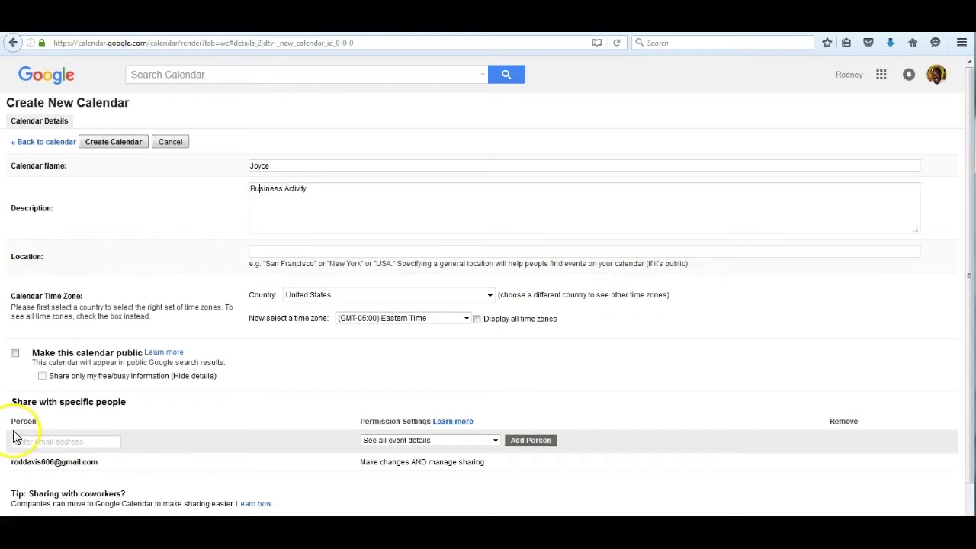
# Share the new calendar with the matching contact by adding the contact's suggested e-mail address
pyautogui.scroll(-1, 14, 433)
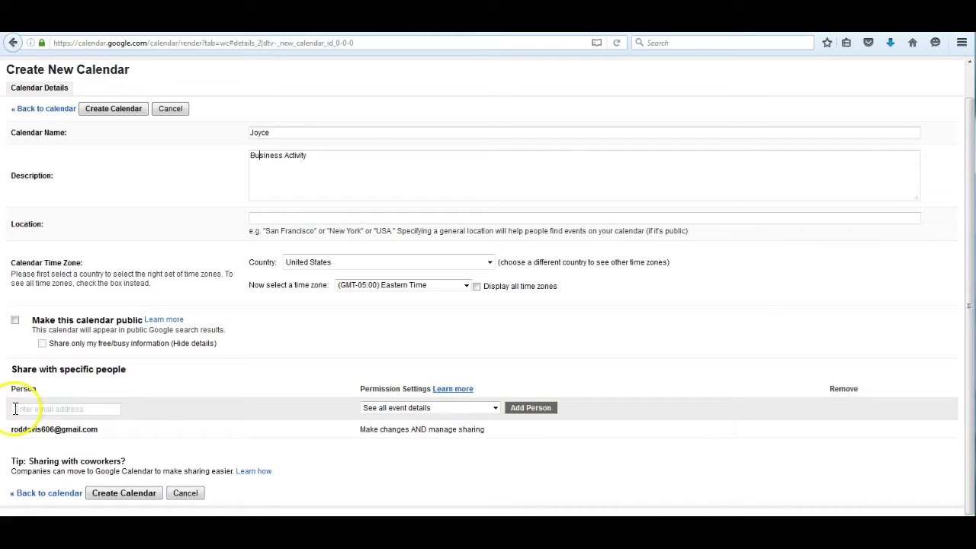
pyautogui.click(16, 409)
pyautogui.write('joy')
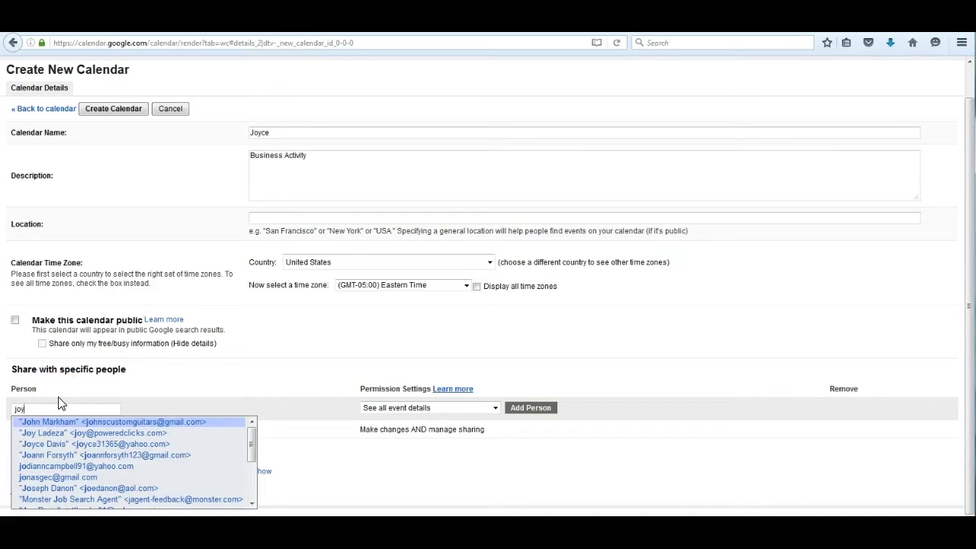
pyautogui.write('ce')
pyautogui.click(98, 422)
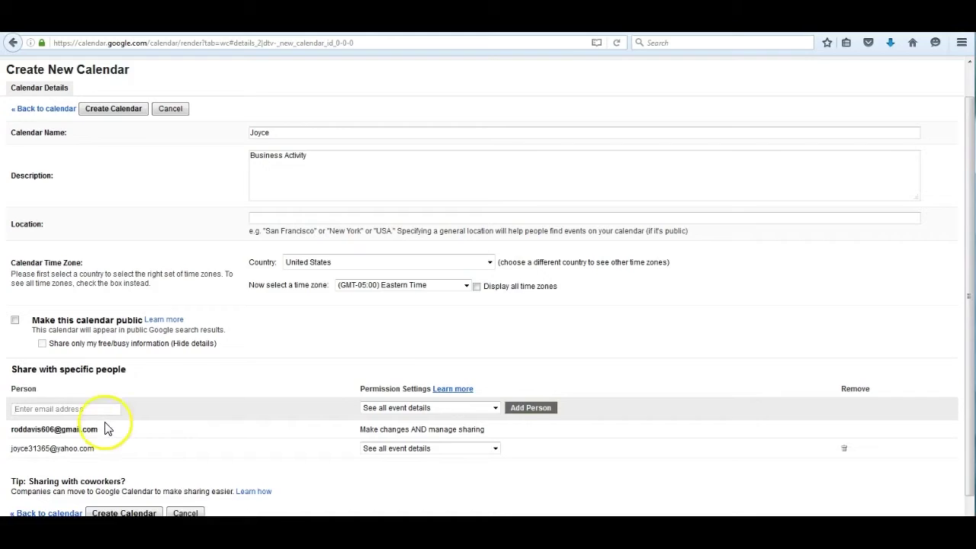
# Create the calendar and invite the person it is shared with to use Google Calendar
pyautogui.scroll(-1, 103, 430)
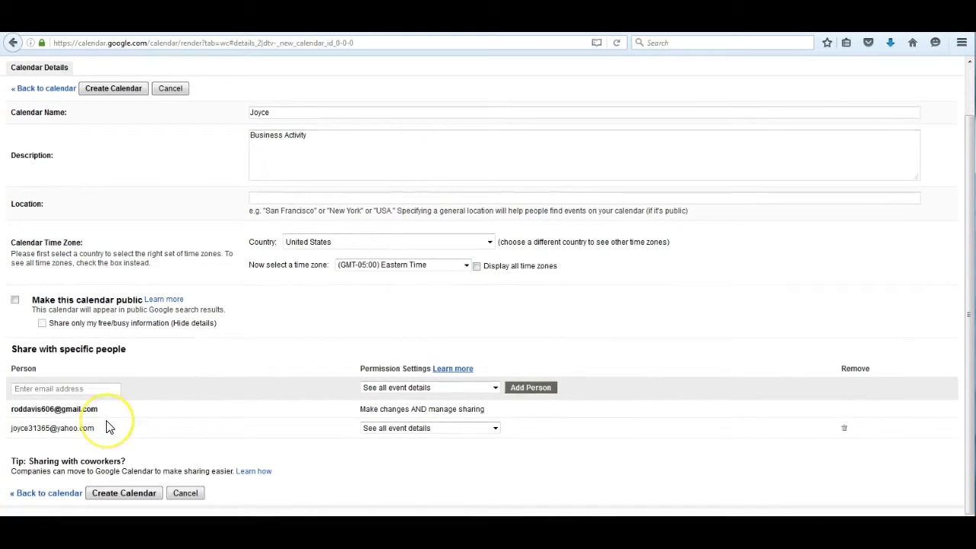
pyautogui.click(119, 495)
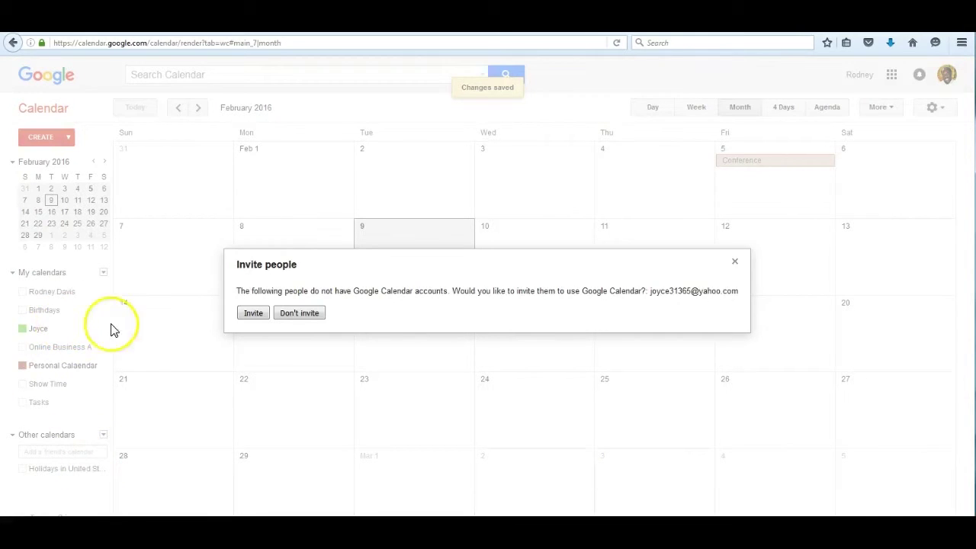
pyautogui.click(253, 313)
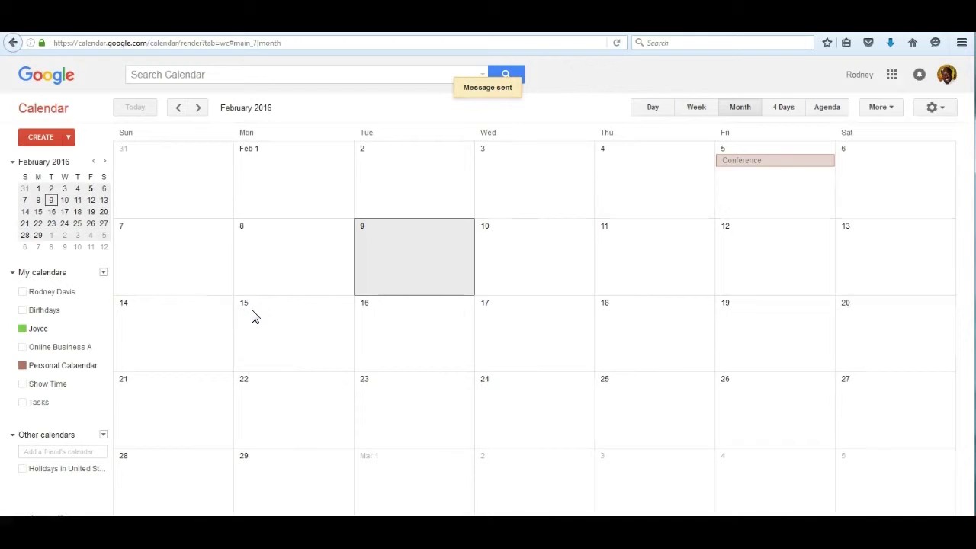